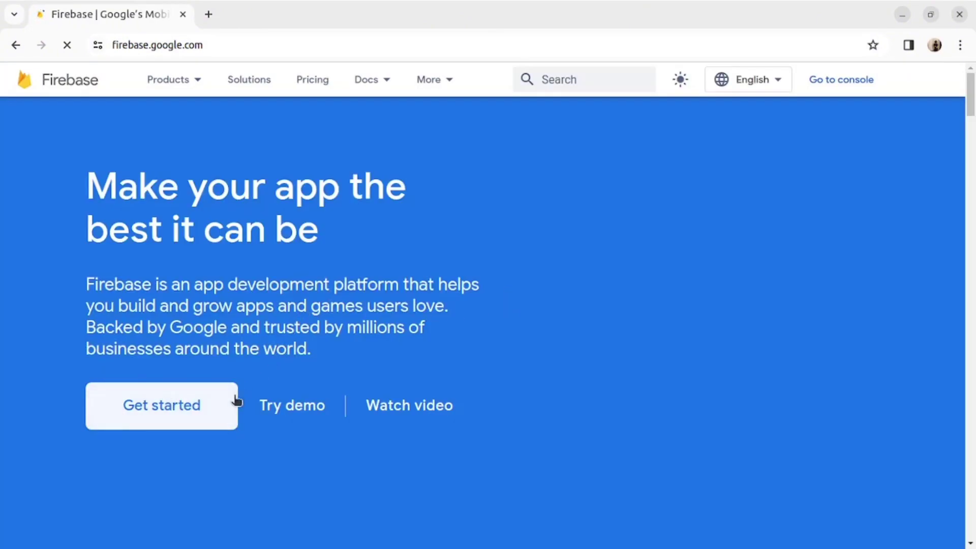
From the console, create project 'test-3' with Google Analytics switched off.
{"action": "left_click", "coordinate": [183, 407]}
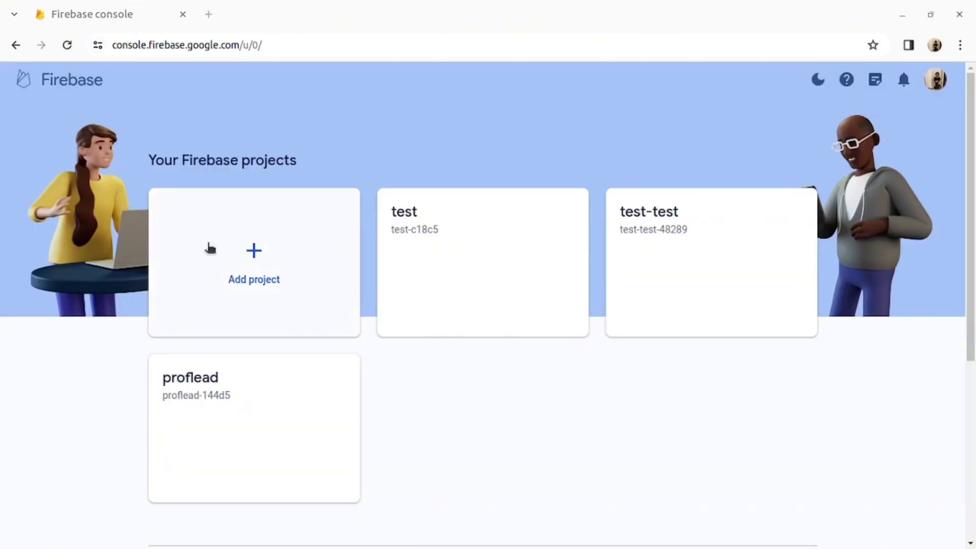
{"action": "left_click", "coordinate": [268, 258]}
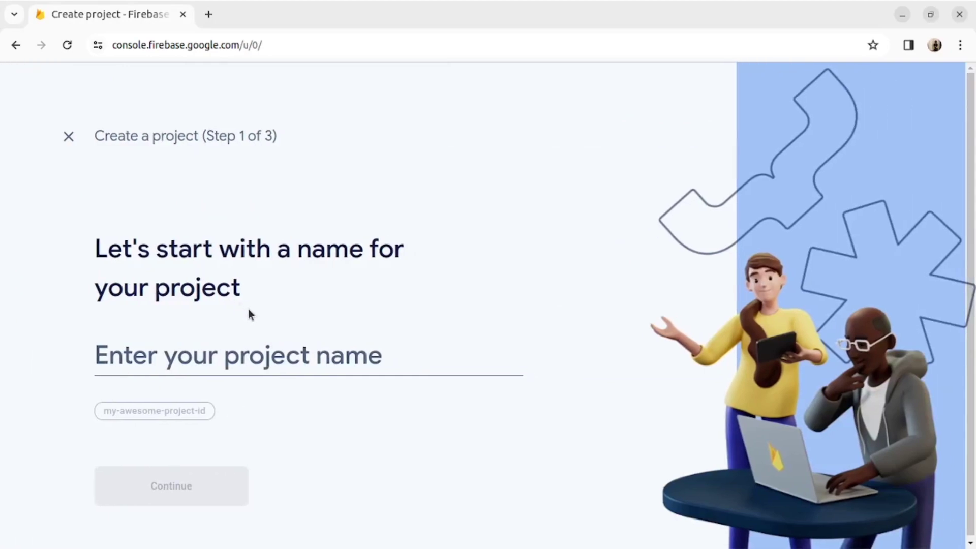
{"action": "left_click", "coordinate": [226, 368]}
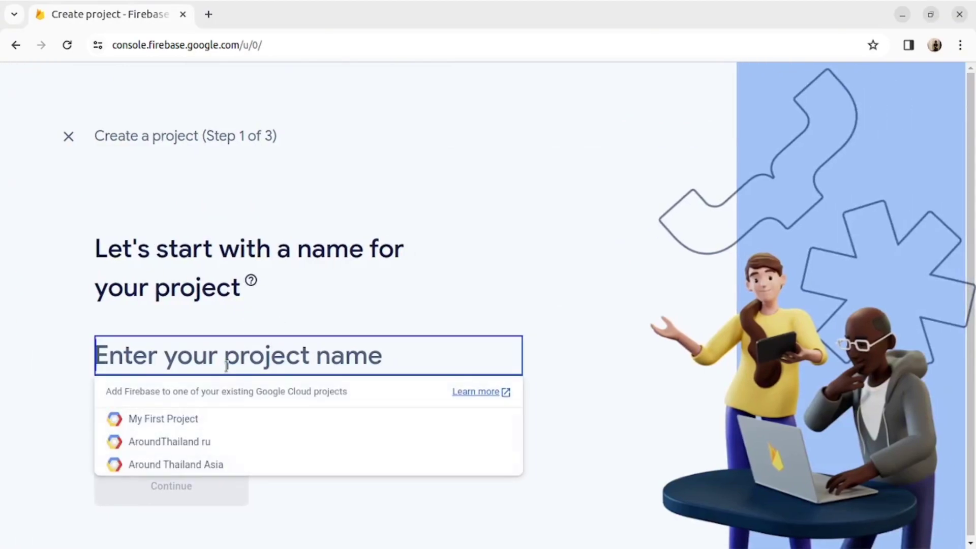
{"action": "type", "text": "test"}
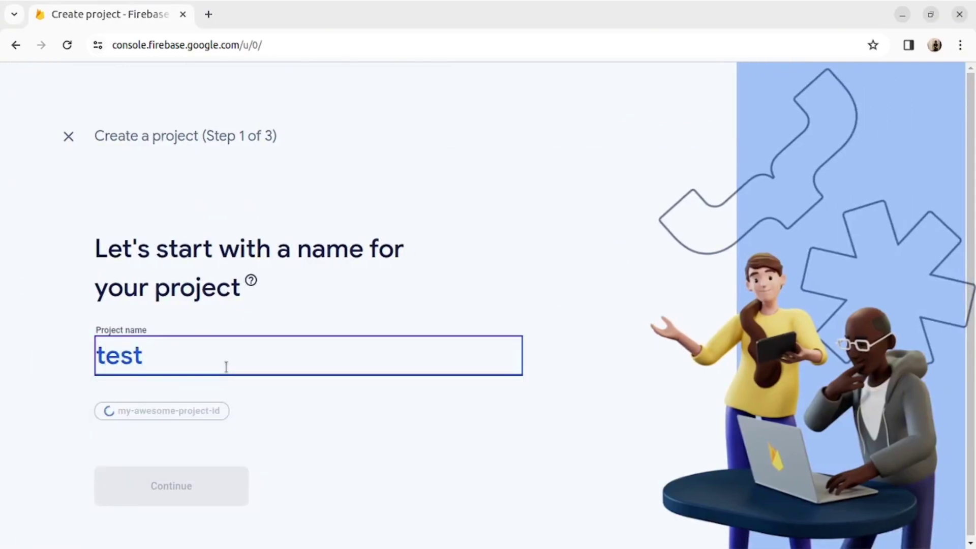
{"action": "type", "text": "-3"}
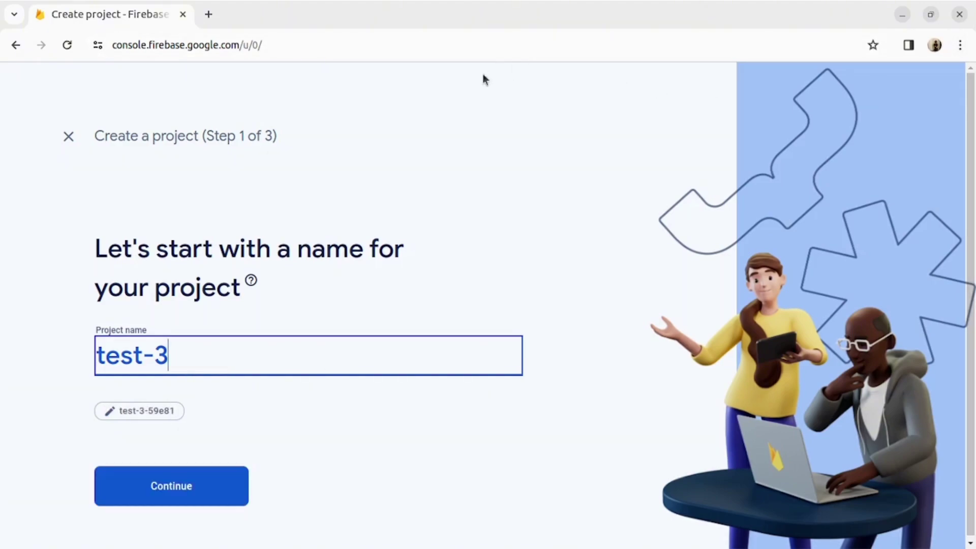
{"action": "left_click", "coordinate": [209, 486]}
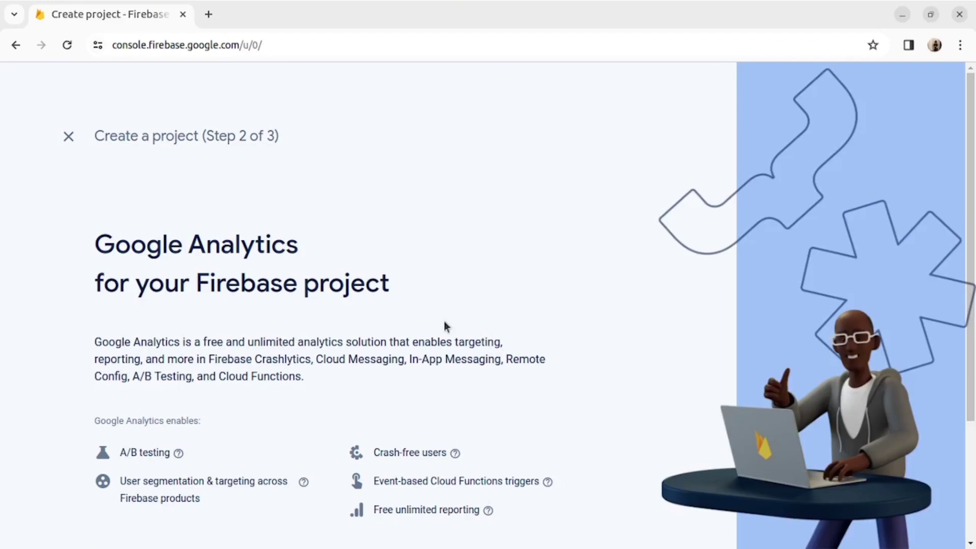
{"action": "scroll", "coordinate": [423, 298], "scroll_direction": "down", "scroll_amount": 2}
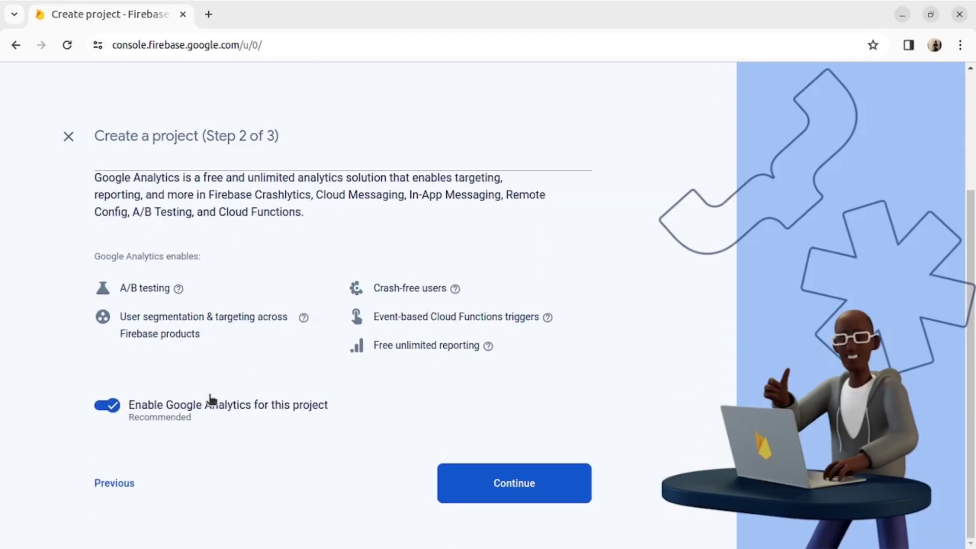
{"action": "left_click", "coordinate": [111, 406]}
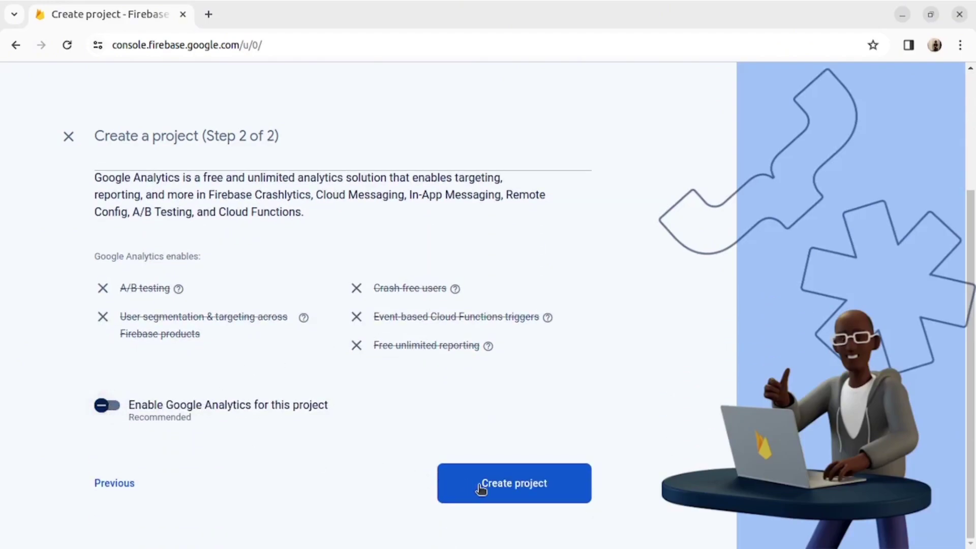
{"action": "left_click", "coordinate": [482, 489]}
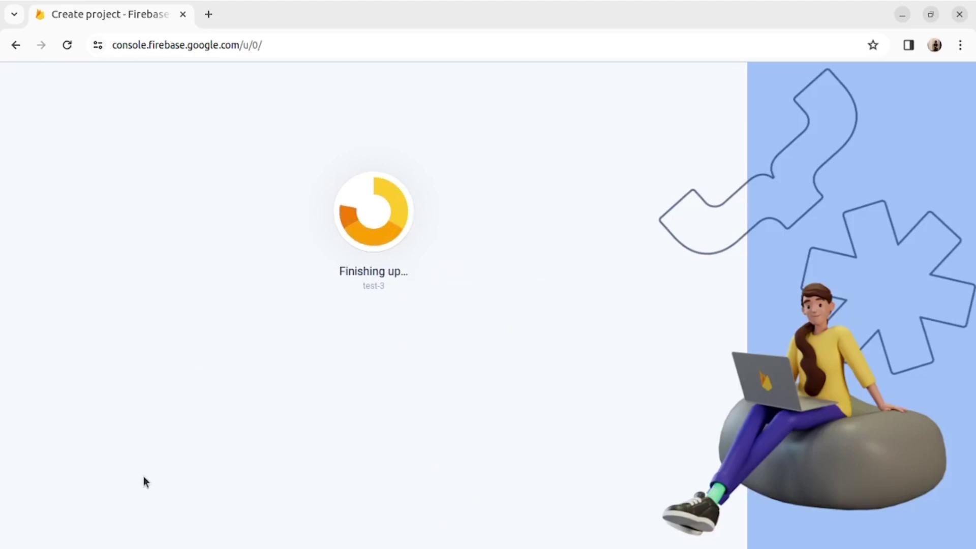
{"action": "left_click", "coordinate": [393, 372]}
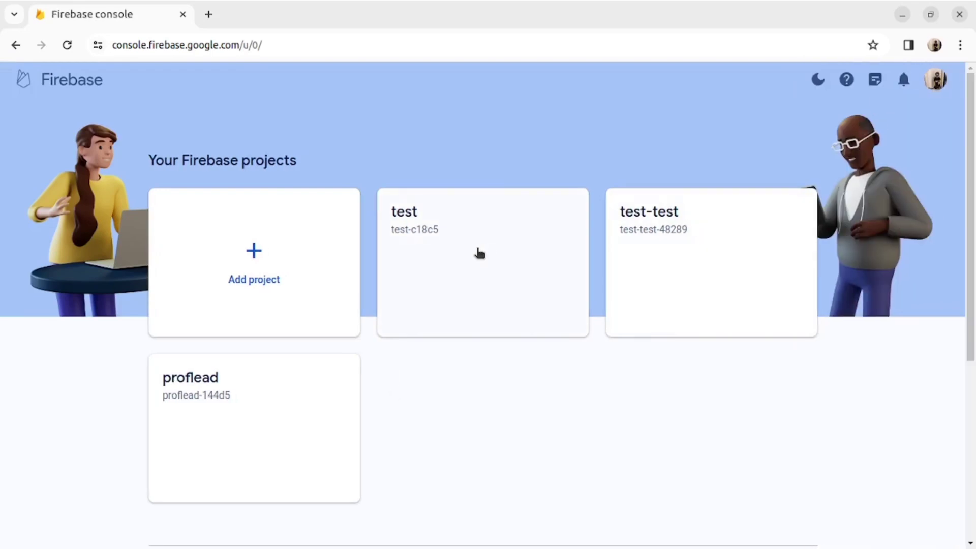
Open the test-3 project and review the Spark billing plans.
{"action": "left_click", "coordinate": [467, 279]}
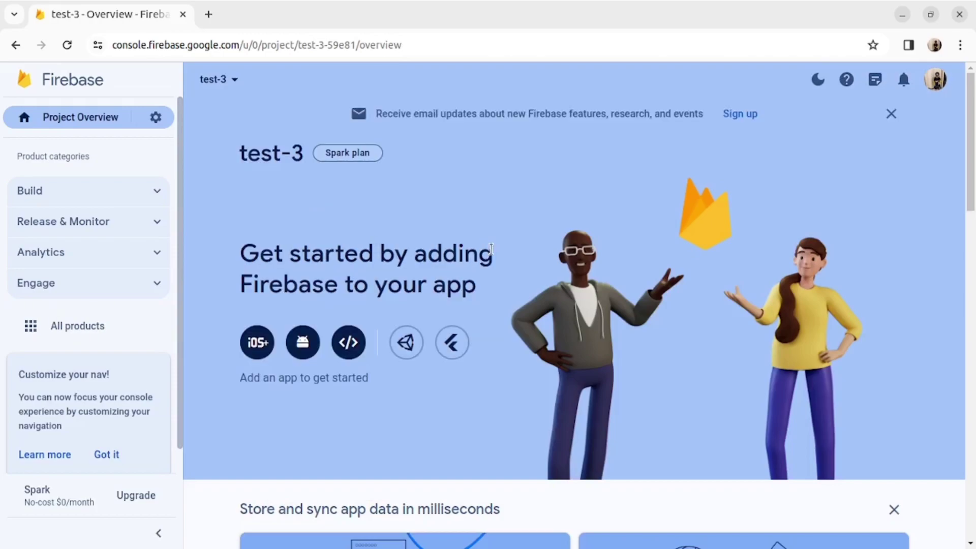
{"action": "left_click", "coordinate": [344, 154]}
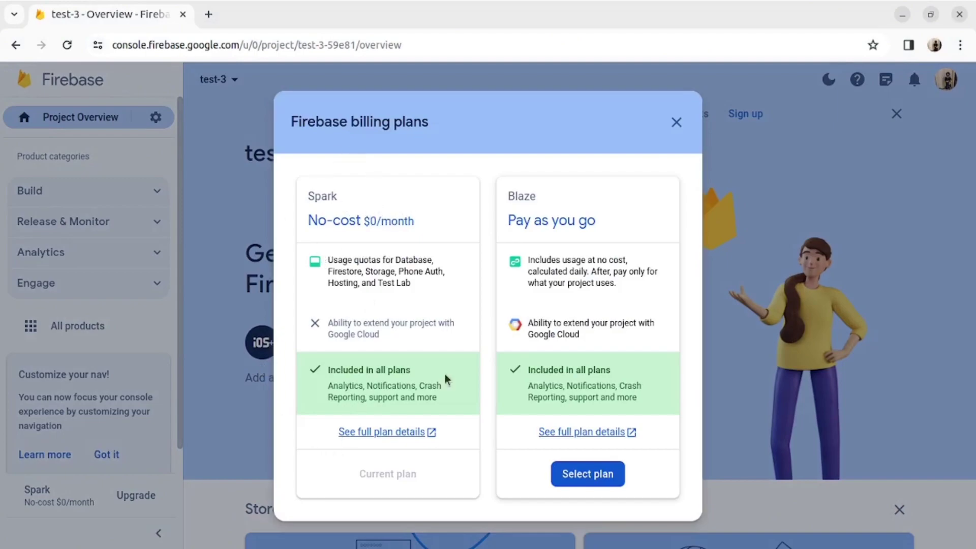
{"action": "left_click", "coordinate": [677, 123]}
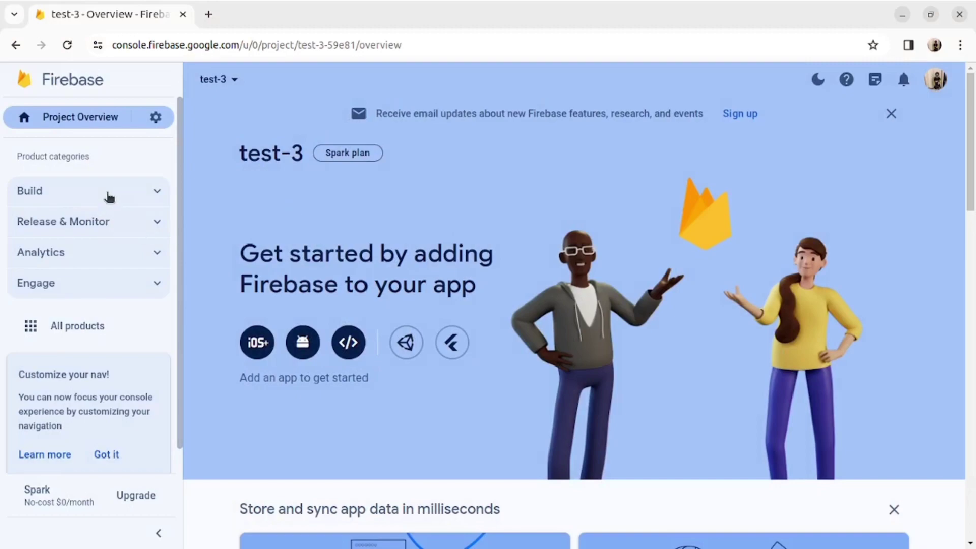
Start Hosting setup under Build and copy the npm CLI install command.
{"action": "left_click", "coordinate": [111, 196]}
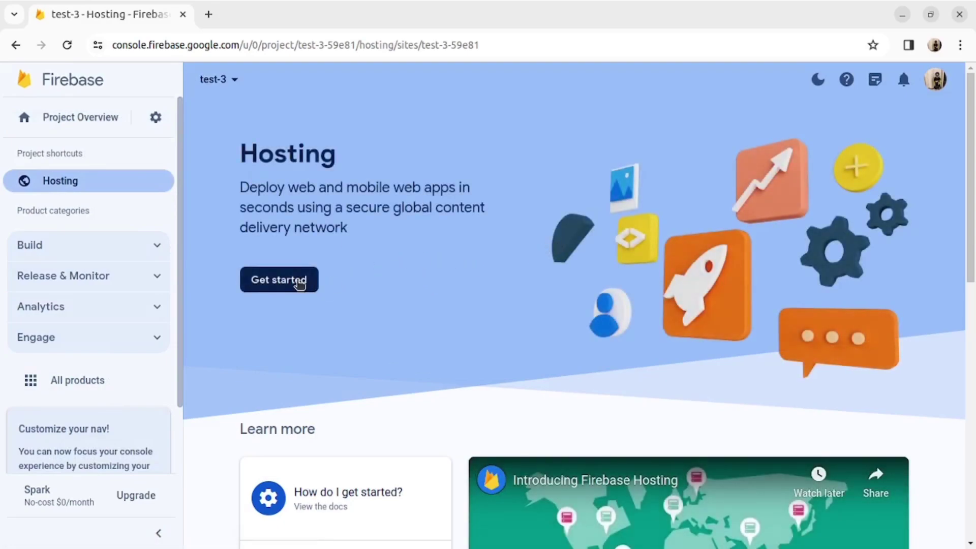
{"action": "left_click", "coordinate": [298, 282]}
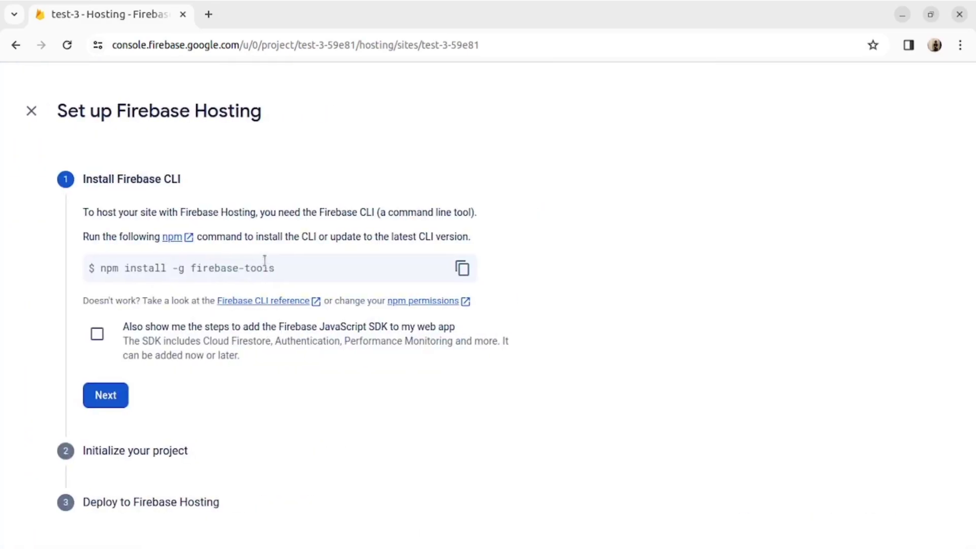
{"action": "left_click", "coordinate": [463, 269]}
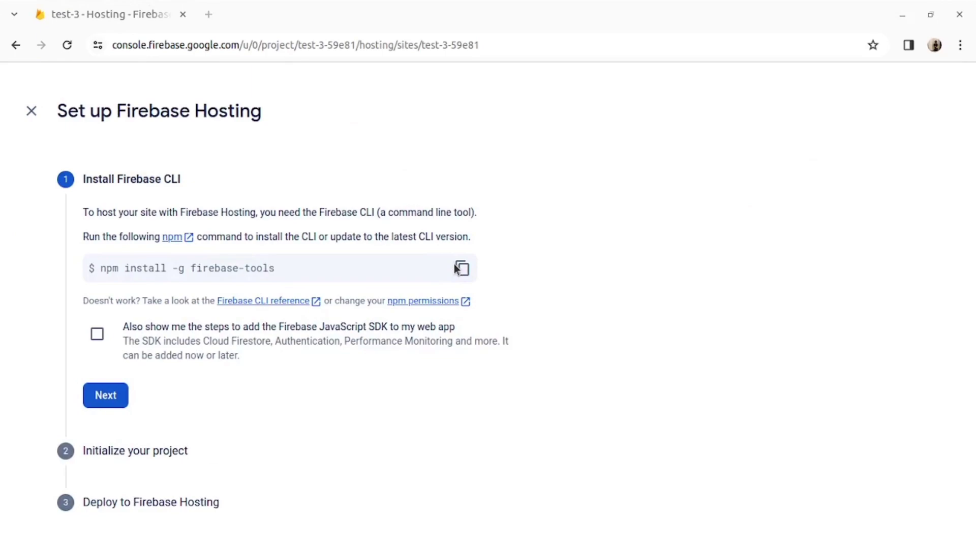
{"action": "left_click", "coordinate": [106, 397]}
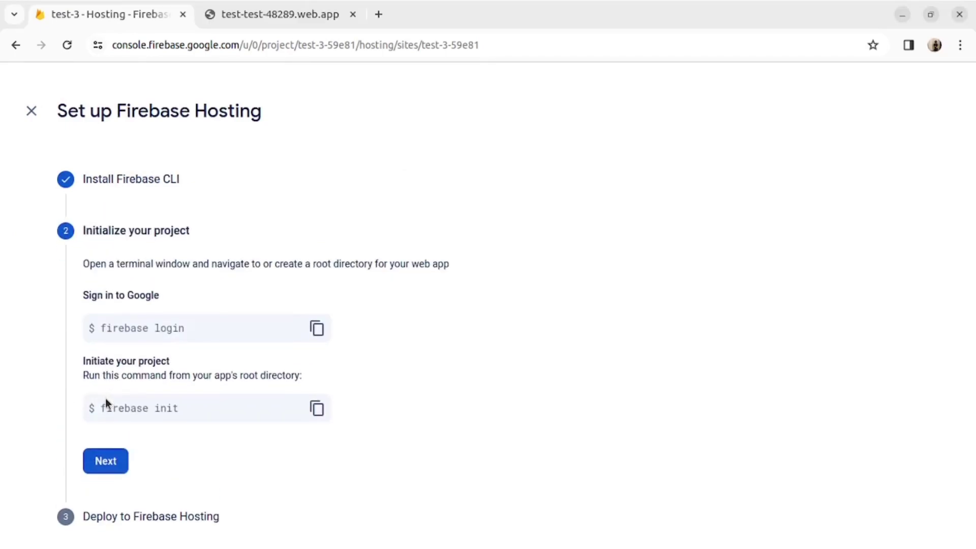
Install the Firebase CLI globally with sudo npm install -g firebase-tools.
{"action": "left_click", "coordinate": [110, 470]}
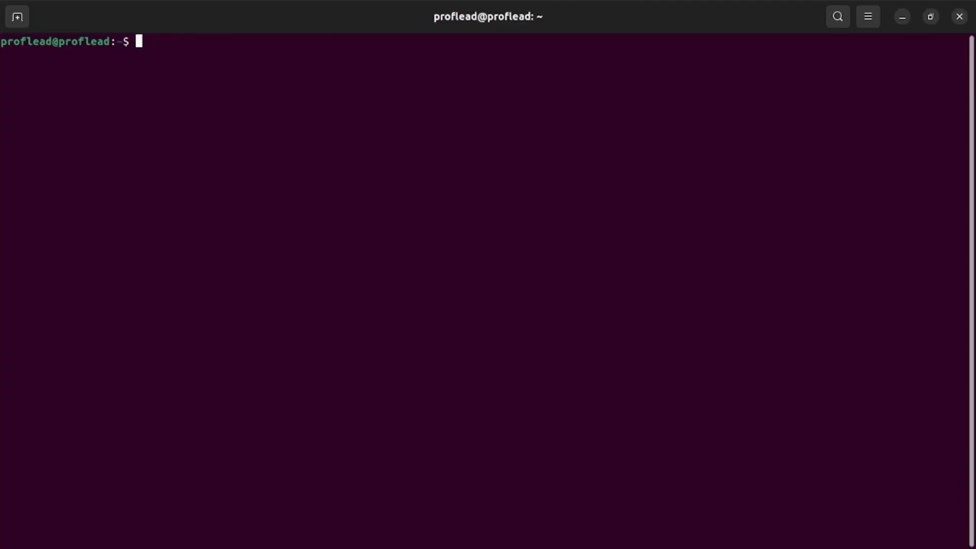
{"action": "type", "text": "sudo npm install -g firebase-tools"}
{"action": "key", "text": "Return"}
{"action": "key", "text": "Return"}
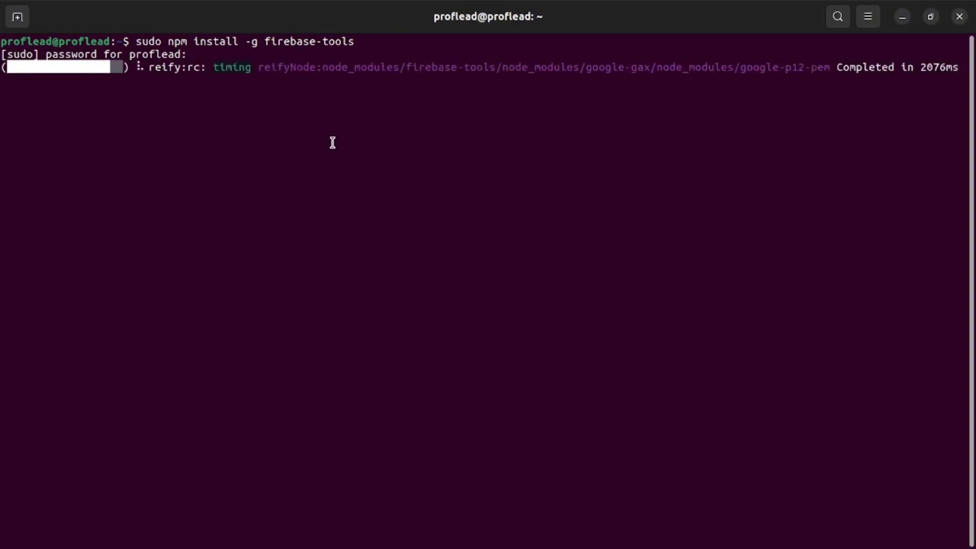
Sign in with firebase login, then run firebase init inside the test folder.
{"action": "key", "text": "ctrl+shift+v"}
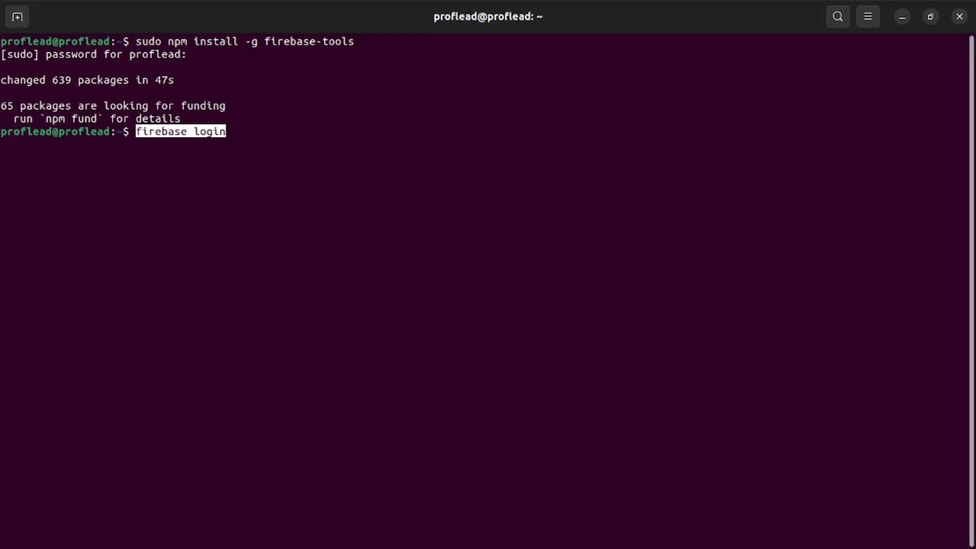
{"action": "key", "text": "Return"}
{"action": "key", "text": "ctrl+l"}
{"action": "type", "text": "cd test/"}
{"action": "key", "text": "Return"}
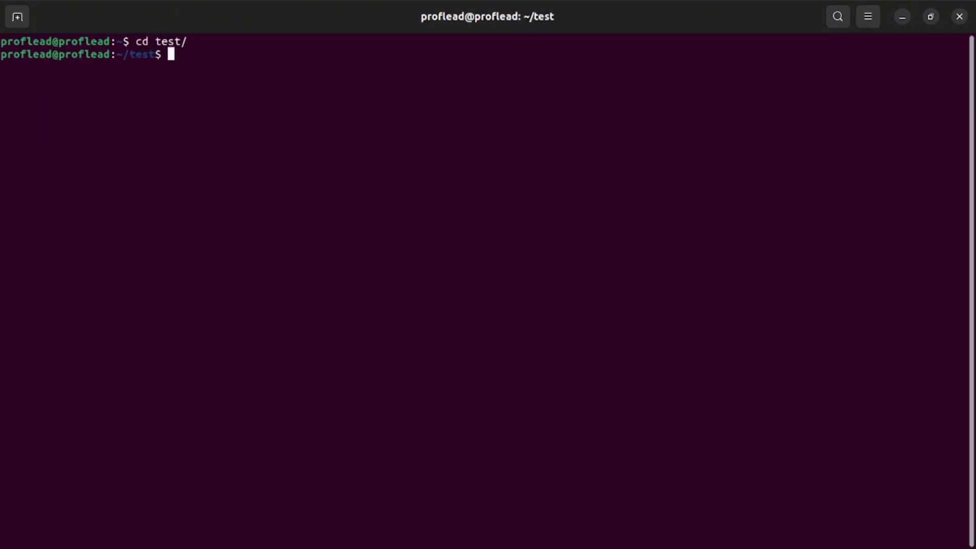
{"action": "type", "text": "fire"}
{"action": "type", "text": "base init"}
{"action": "key", "text": "Return"}
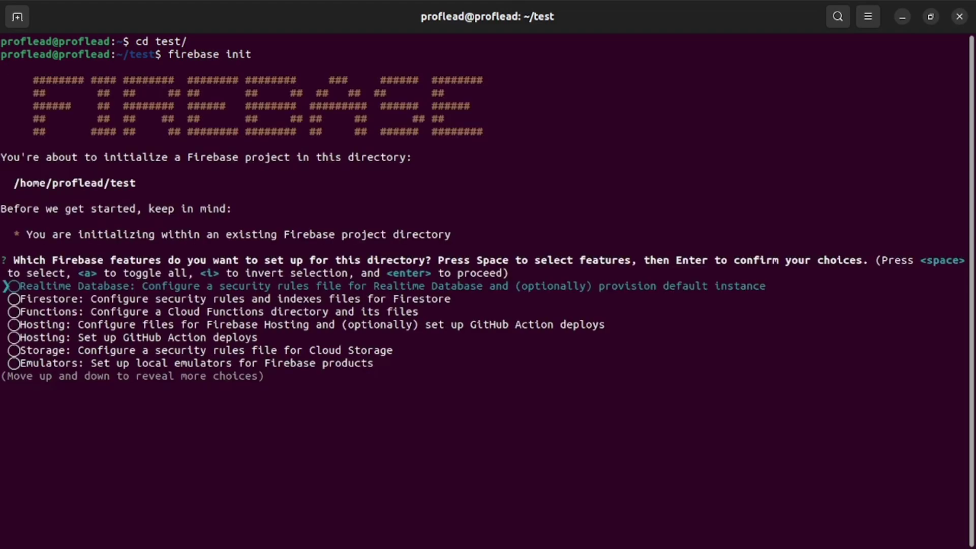
Choose Hosting, keep 'public', enable single-page rewrites, decline GitHub deploys and overwriting index.html.
{"action": "key", "text": "Down"}
{"action": "key", "text": "Down"}
{"action": "key", "text": "Down"}
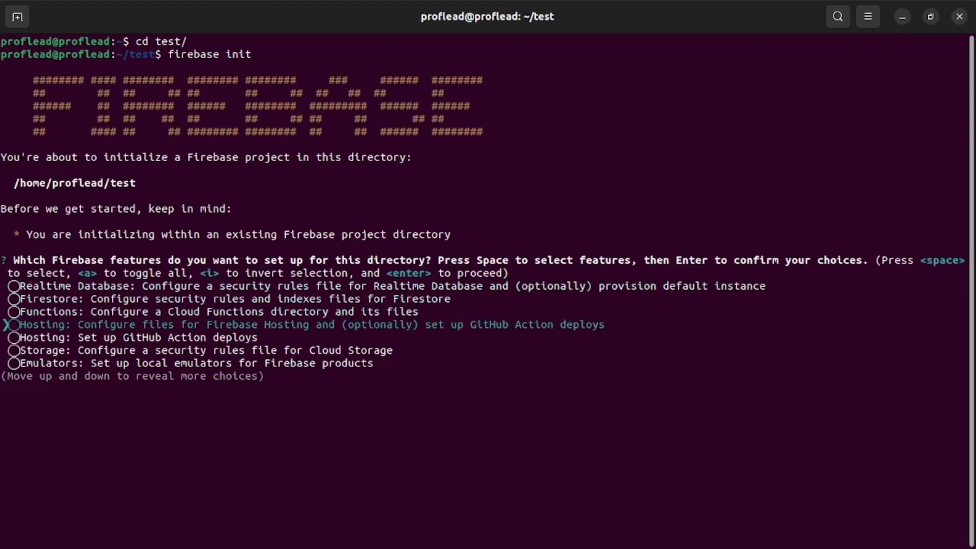
{"action": "key", "text": "Return"}
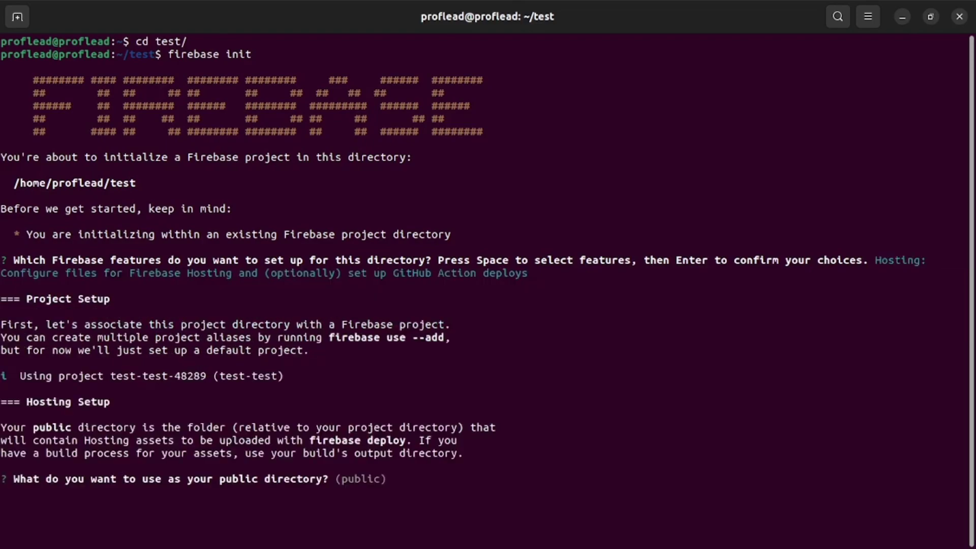
{"action": "key", "text": "Return"}
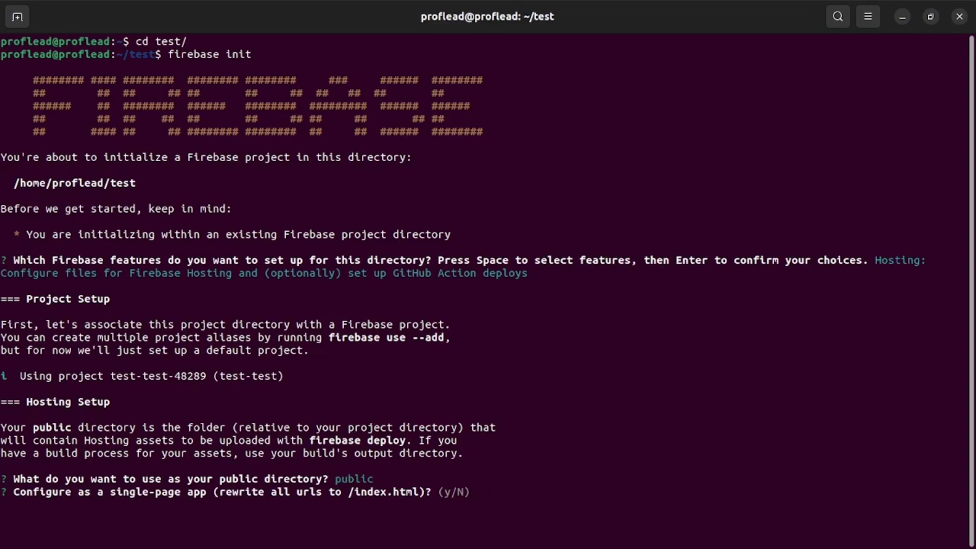
{"action": "type", "text": "Y"}
{"action": "key", "text": "Return"}
{"action": "type", "text": "y"}
{"action": "key", "text": "BackSpace"}
{"action": "key", "text": "Return"}
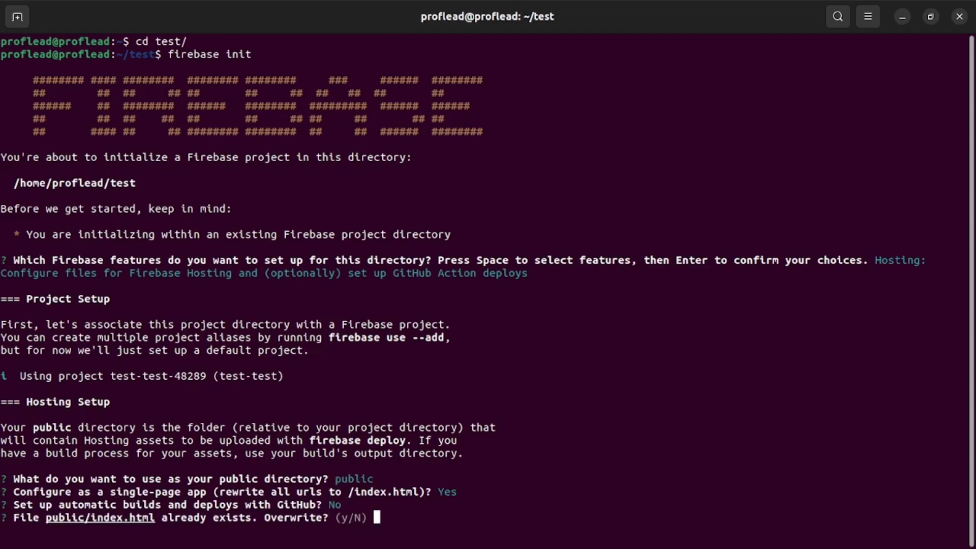
{"action": "key", "text": "Return"}
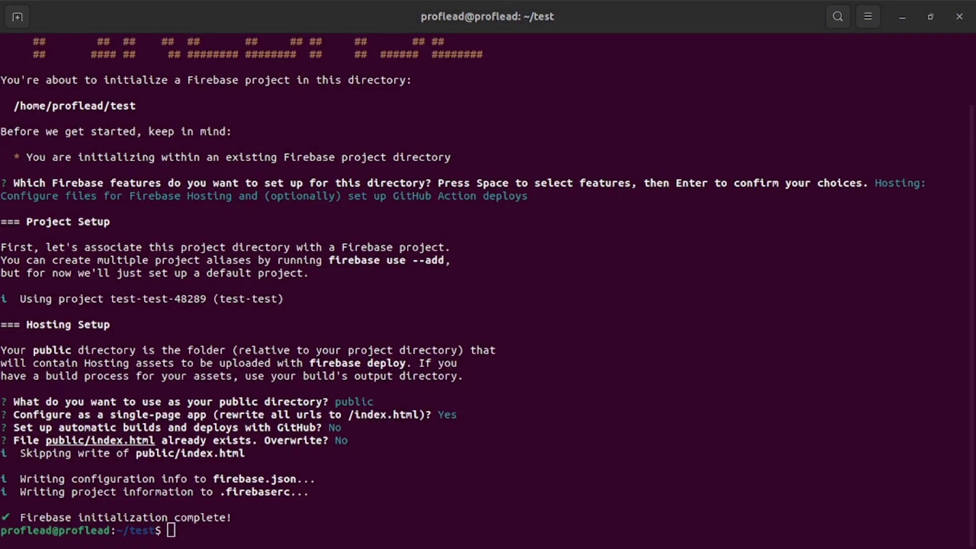
Run firebase deploy --only hosting to publish the site to test-test-48289.
{"action": "left_click", "coordinate": [532, 415]}
{"action": "key", "text": "ctrl+shift+v"}
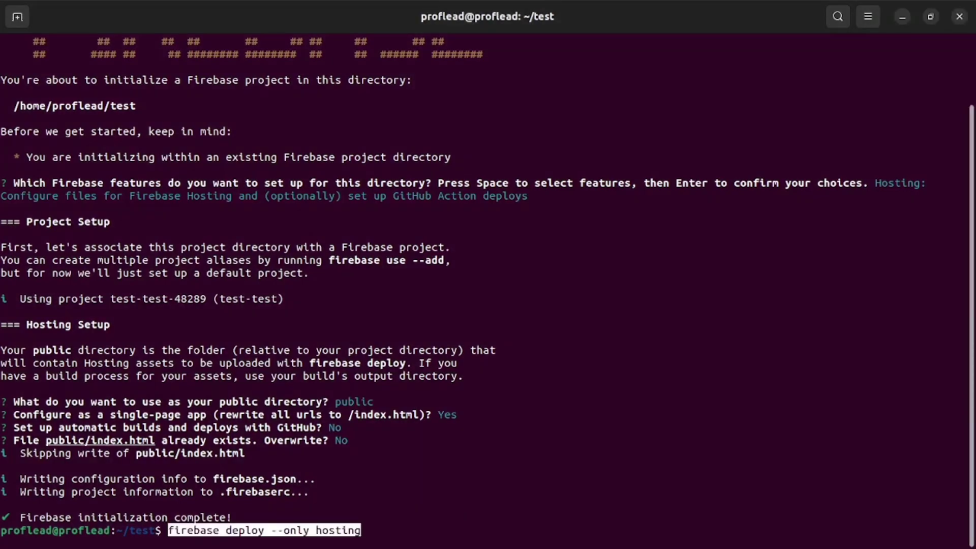
{"action": "key", "text": "Return"}
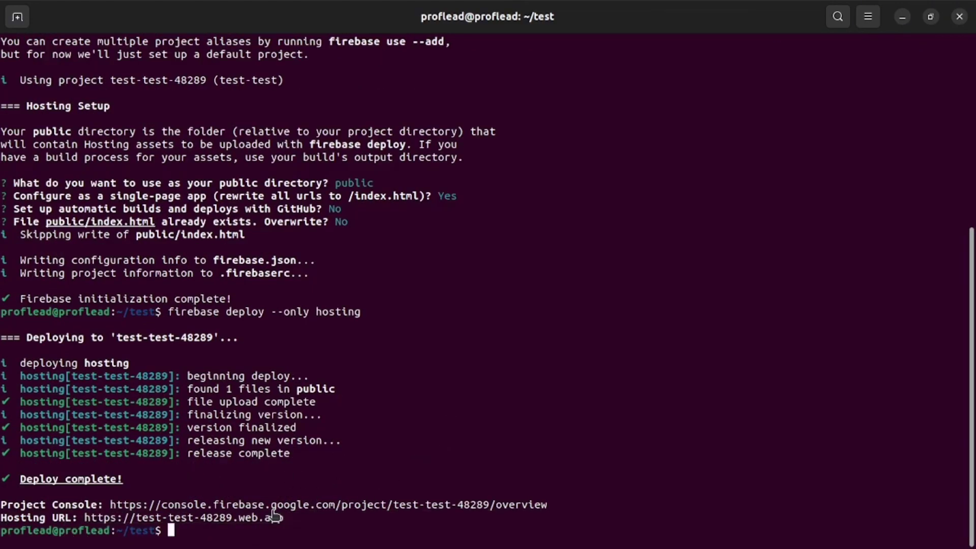
Copy the Hosting URL link from the deploy output.
{"action": "left_click_drag", "start_coordinate": [284, 517], "coordinate": [91, 517]}
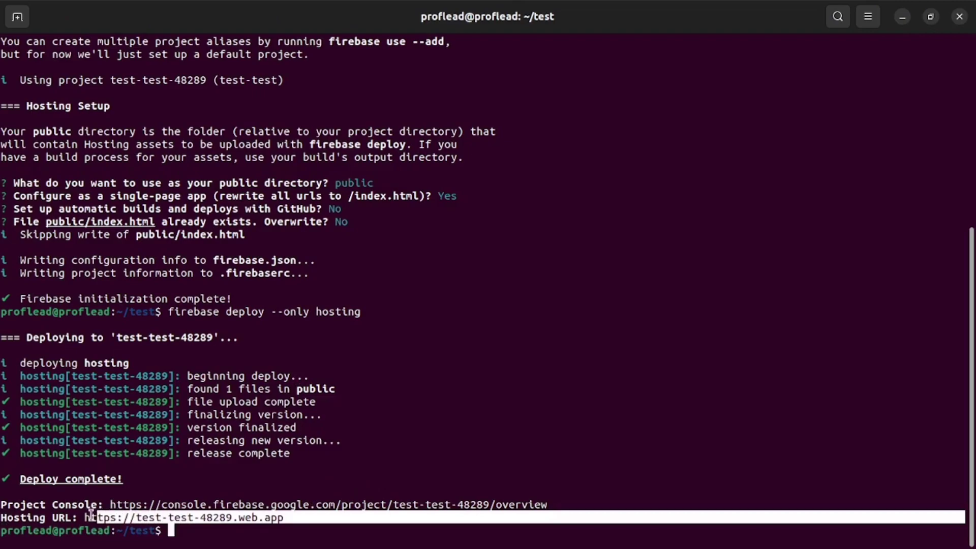
{"action": "right_click", "coordinate": [89, 515]}
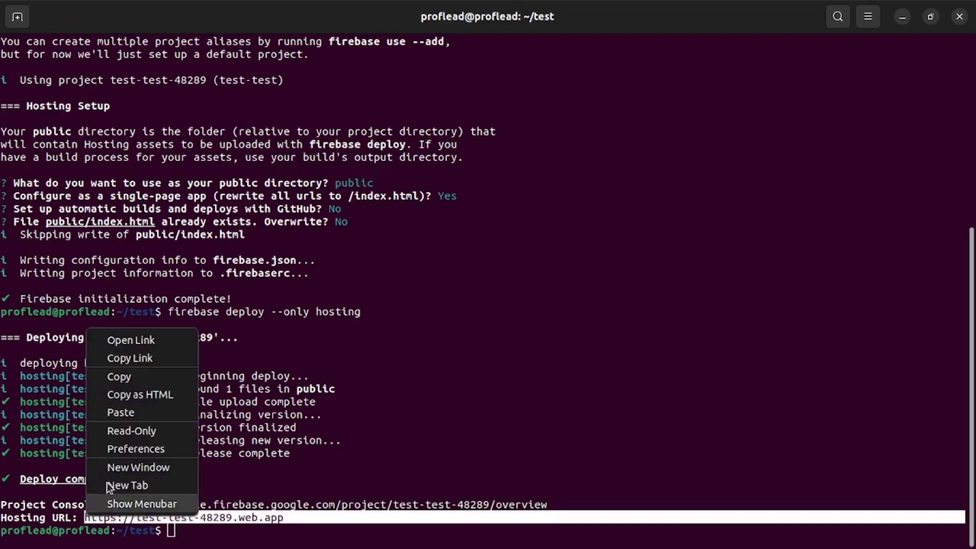
{"action": "left_click", "coordinate": [154, 359]}
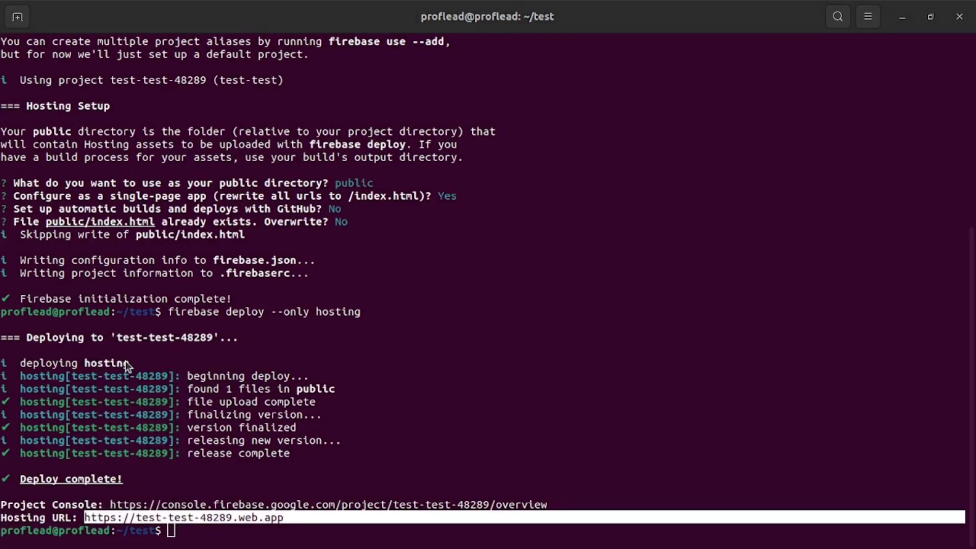
Load the copied Hosting URL test-test-48289.web.app in a new Chrome tab.
{"action": "key", "text": "alt+Tab"}
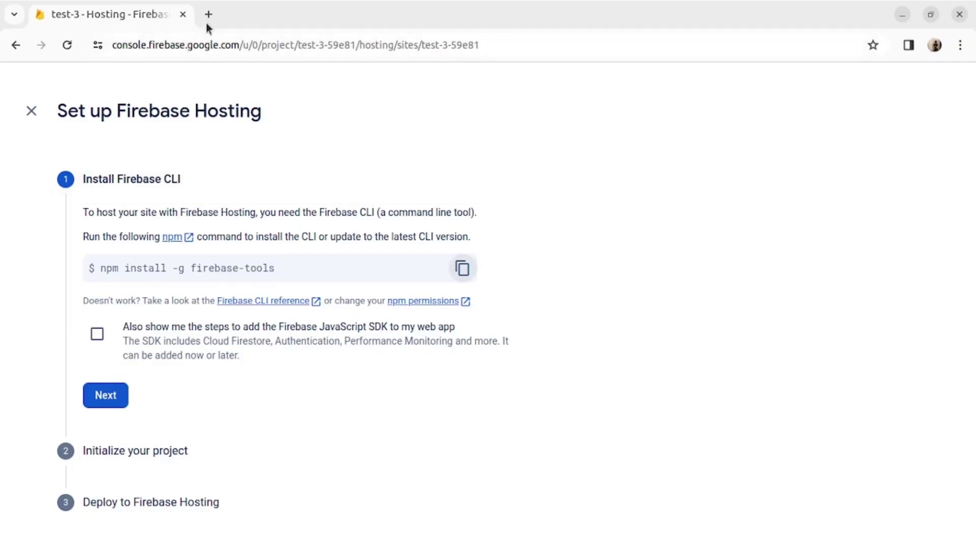
{"action": "left_click", "coordinate": [206, 14]}
{"action": "key", "text": "ctrl+v"}
{"action": "key", "text": "Return"}
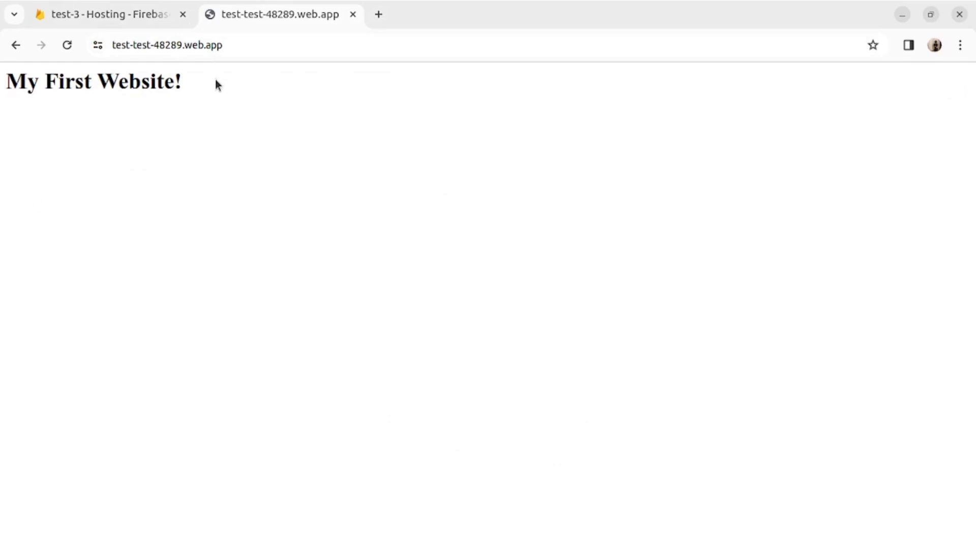
Highlight the 'My First Website!' heading, then return to the Firebase Manage site tab.
{"action": "left_click_drag", "start_coordinate": [183, 82], "coordinate": [4, 77]}
{"action": "left_click", "coordinate": [239, 210]}
{"action": "key", "text": "ctrl+Tab"}
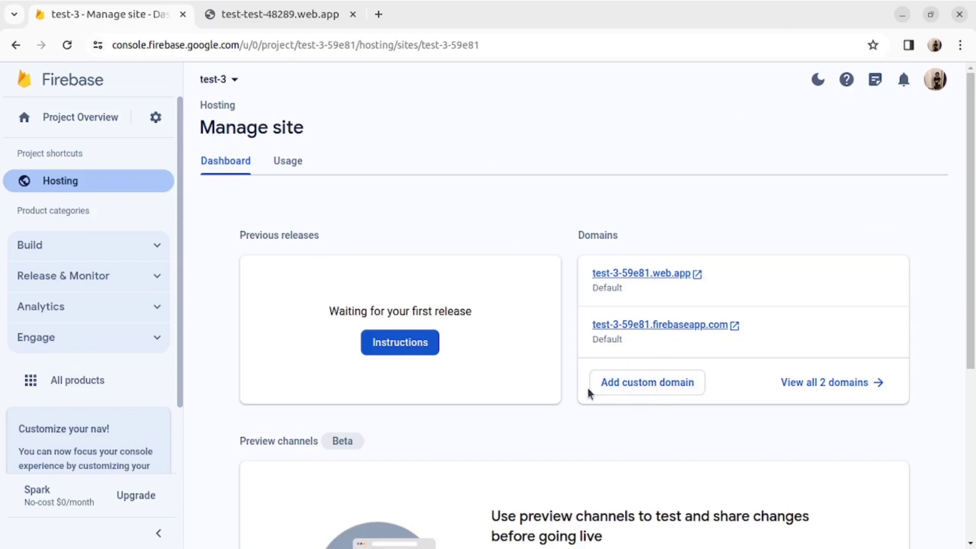
Enter custom domain mydomain.com with redirect enabled, then highlight the free SSL heading.
{"action": "left_click", "coordinate": [629, 394]}
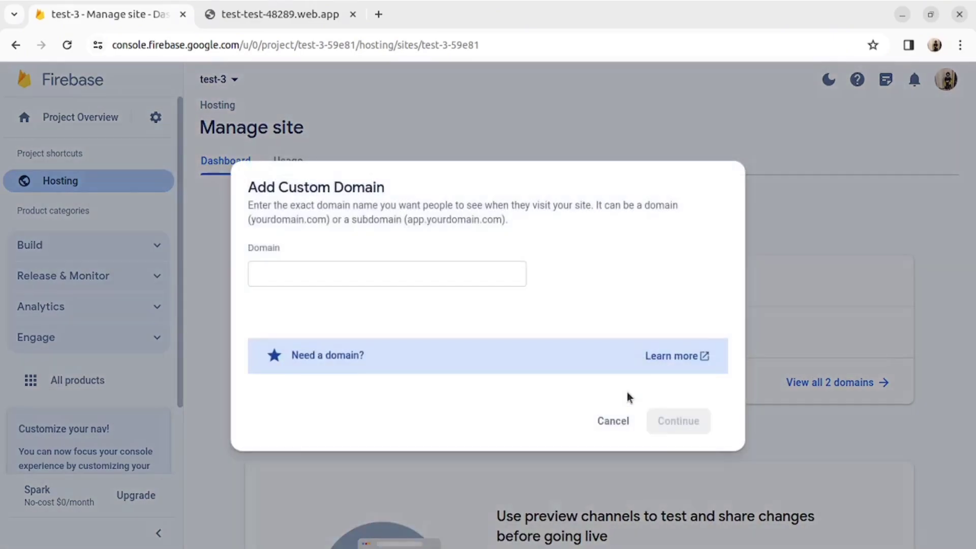
{"action": "left_click", "coordinate": [308, 283]}
{"action": "type", "text": "main"}
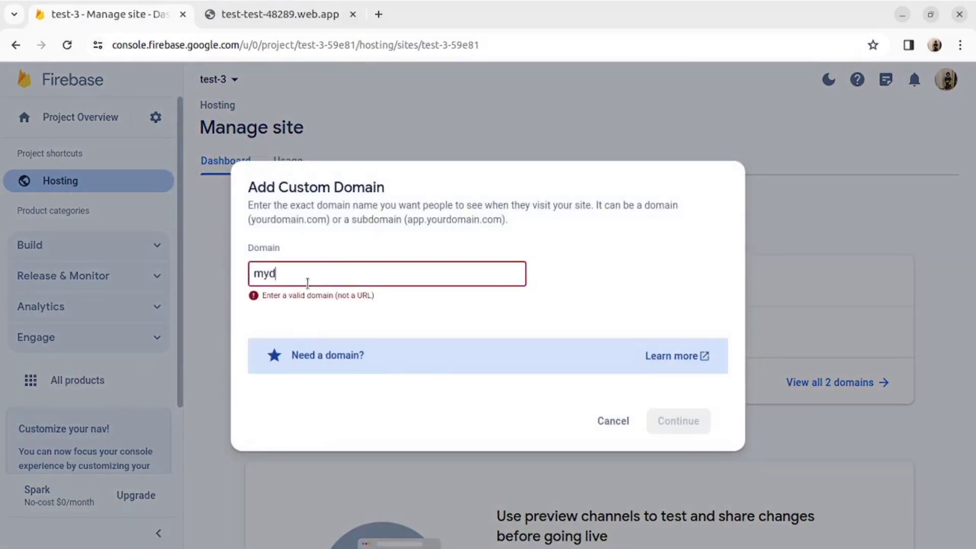
{"action": "type", "text": ".com"}
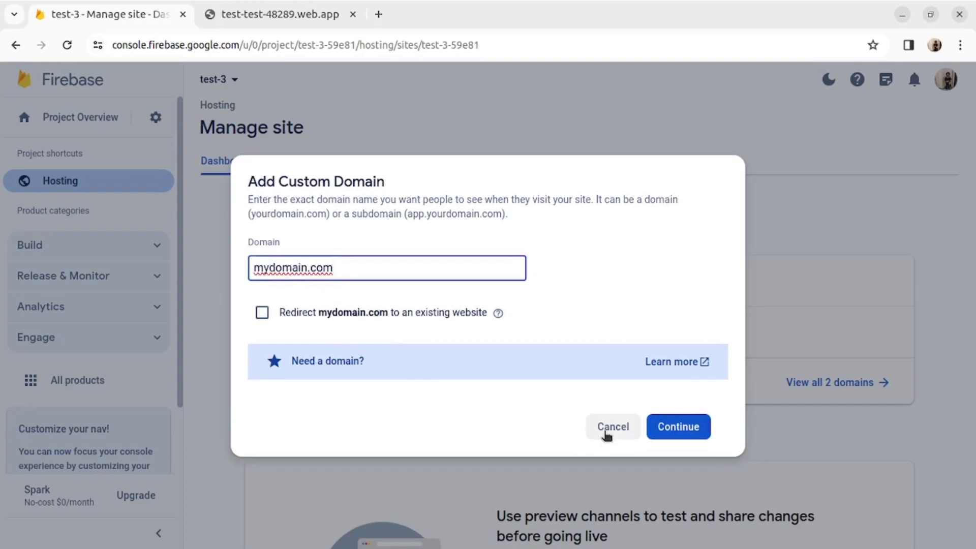
{"action": "left_click", "coordinate": [381, 314]}
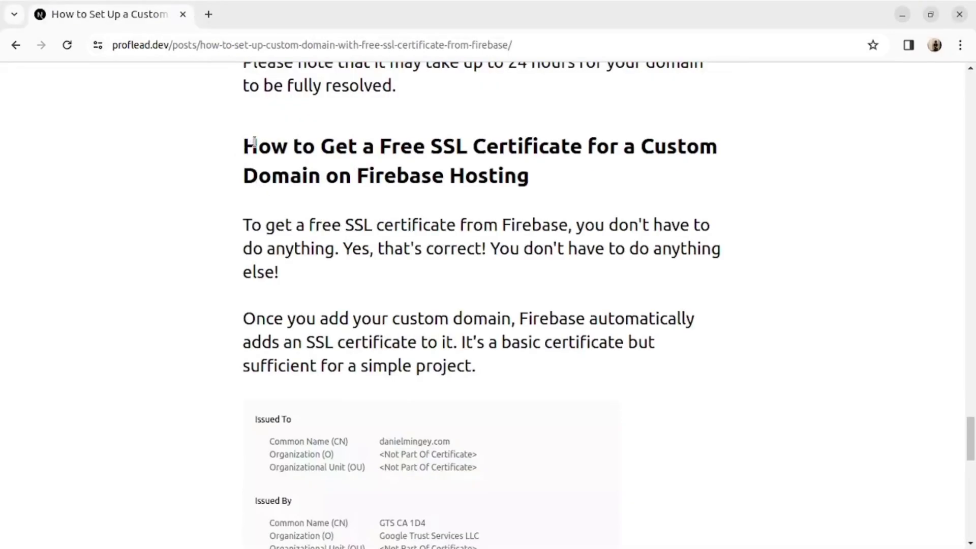
{"action": "left_click_drag", "start_coordinate": [253, 144], "coordinate": [579, 183]}
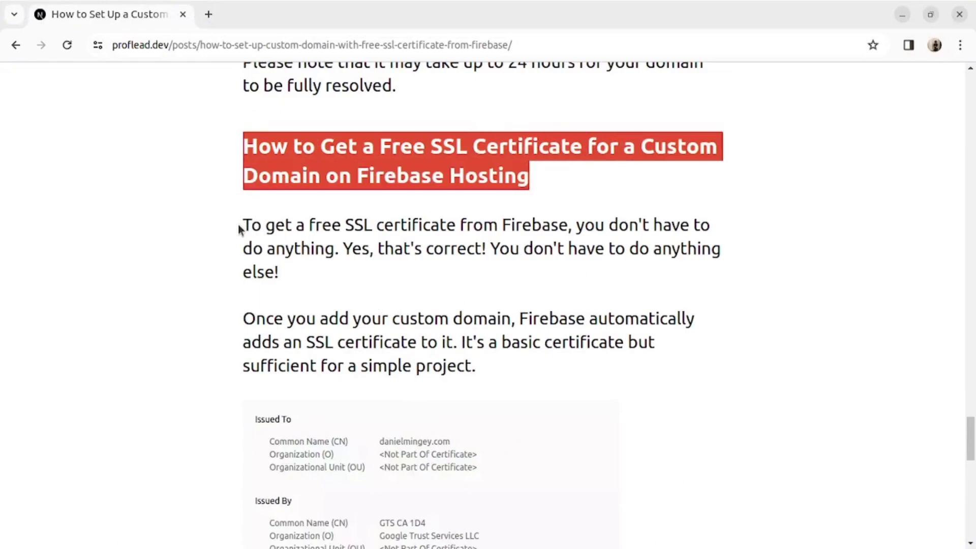
{"action": "left_click_drag", "start_coordinate": [241, 224], "coordinate": [351, 357]}
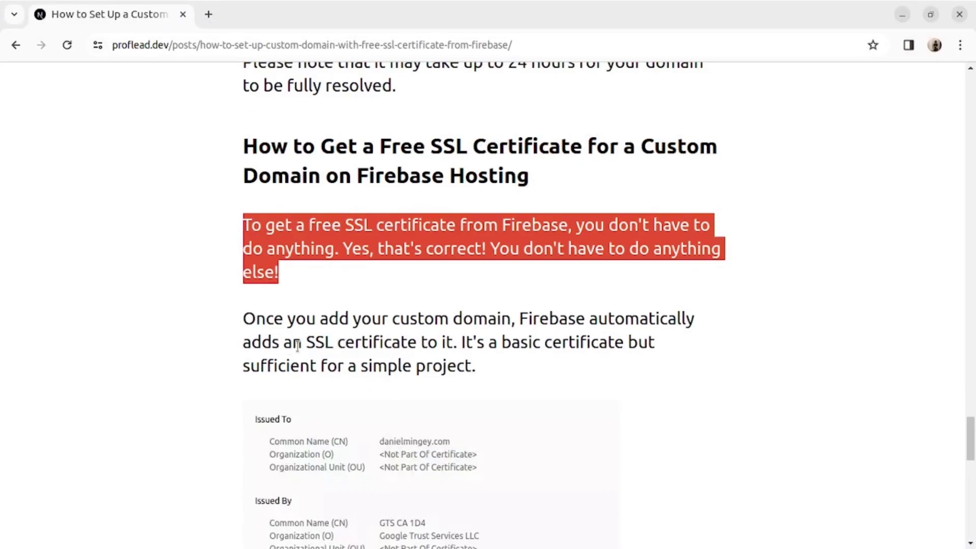
{"action": "left_click_drag", "start_coordinate": [238, 327], "coordinate": [502, 366]}
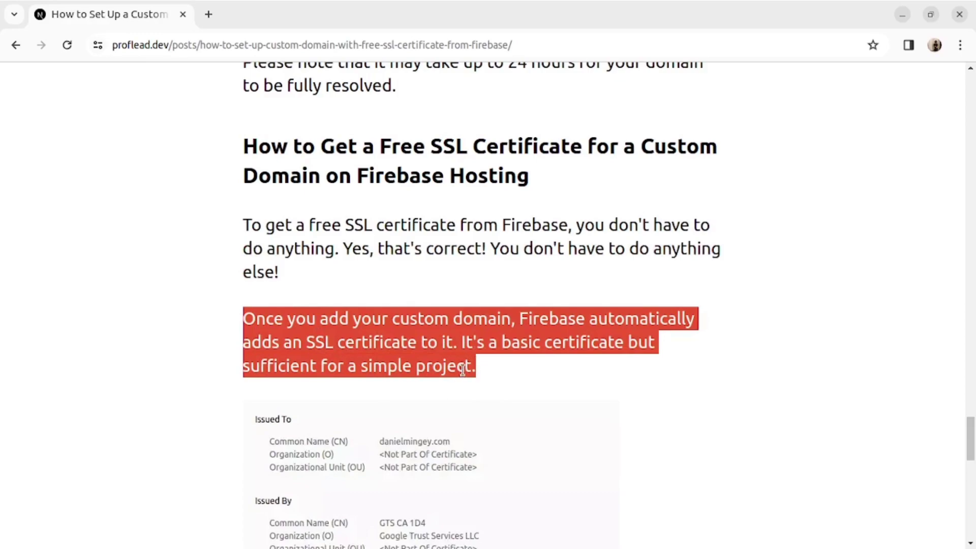
{"action": "left_click", "coordinate": [443, 369]}
{"action": "scroll", "coordinate": [496, 372], "scroll_direction": "down", "scroll_amount": 2}
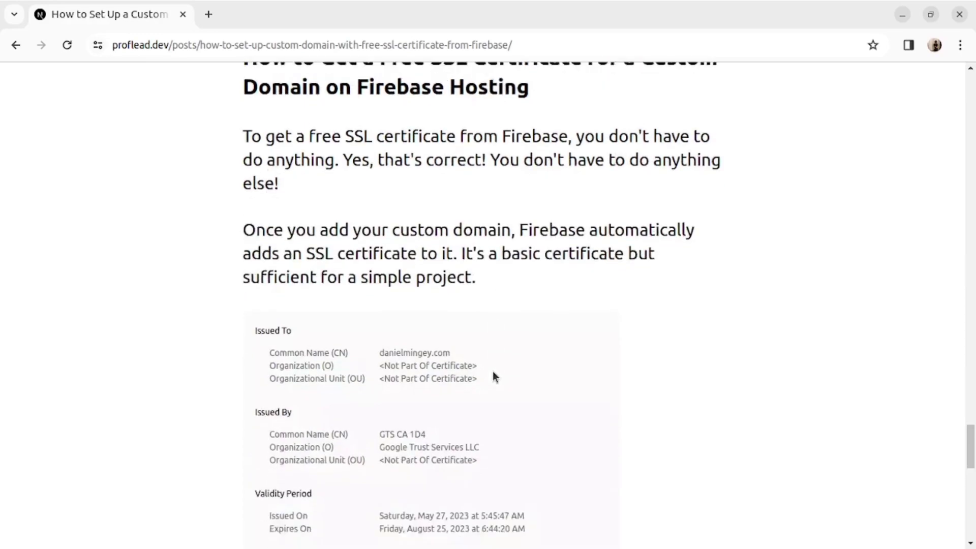
{"action": "scroll", "coordinate": [492, 371], "scroll_direction": "down", "scroll_amount": 4}
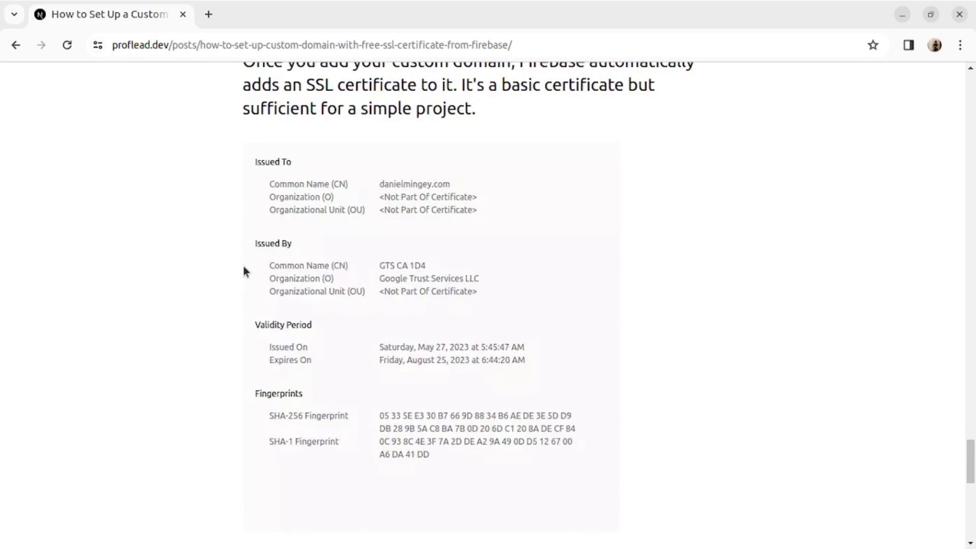